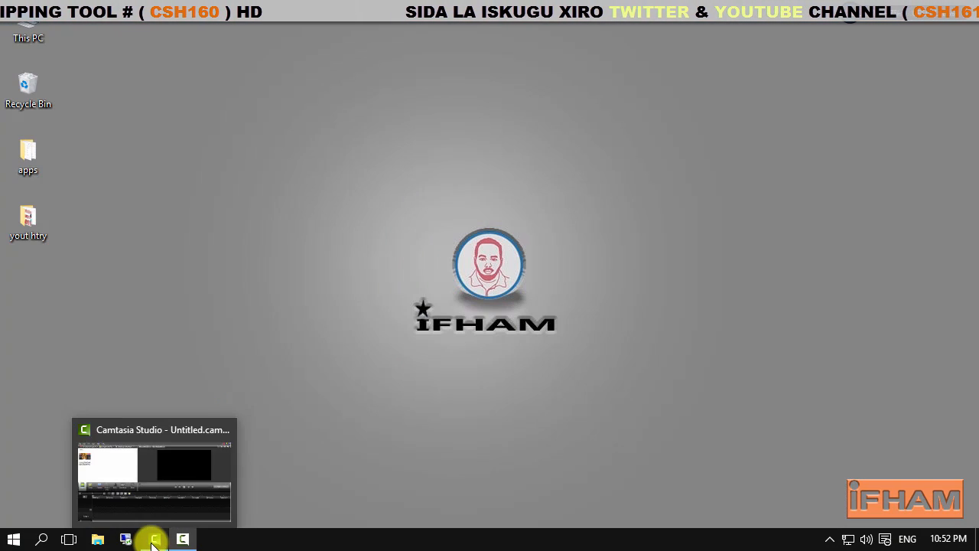
Switch to Camtasia Studio and place the Ice Age video from the media bin at the start of Track 1
click(153, 539)
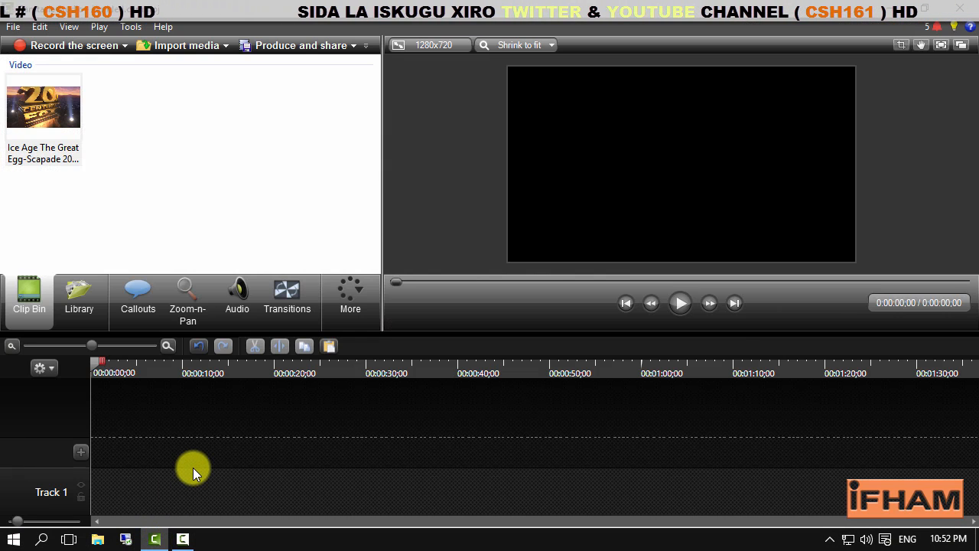
drag(35, 115, 101, 384)
drag(110, 477, 70, 471)
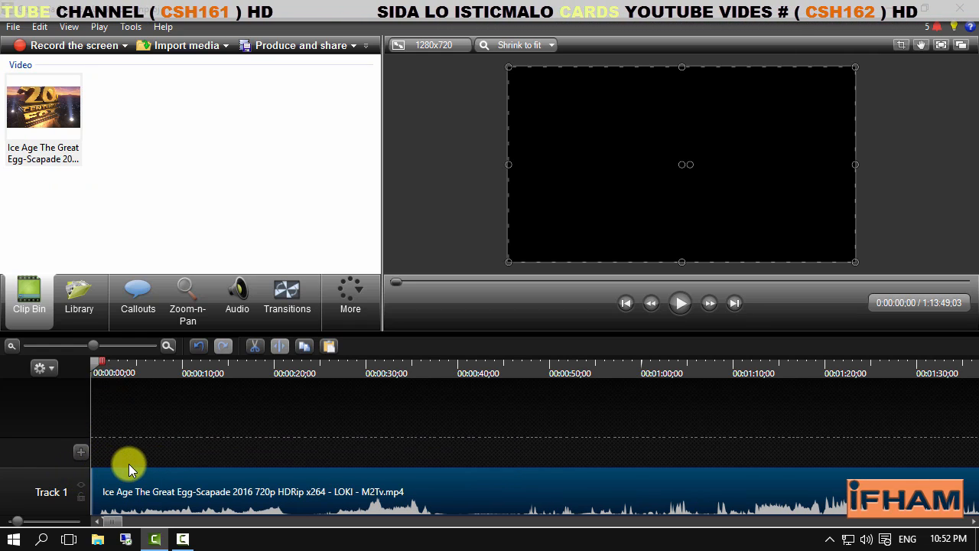
Copy the Ice Age clip, add Track 2, and paste the copy at the start of that track
right_click(158, 493)
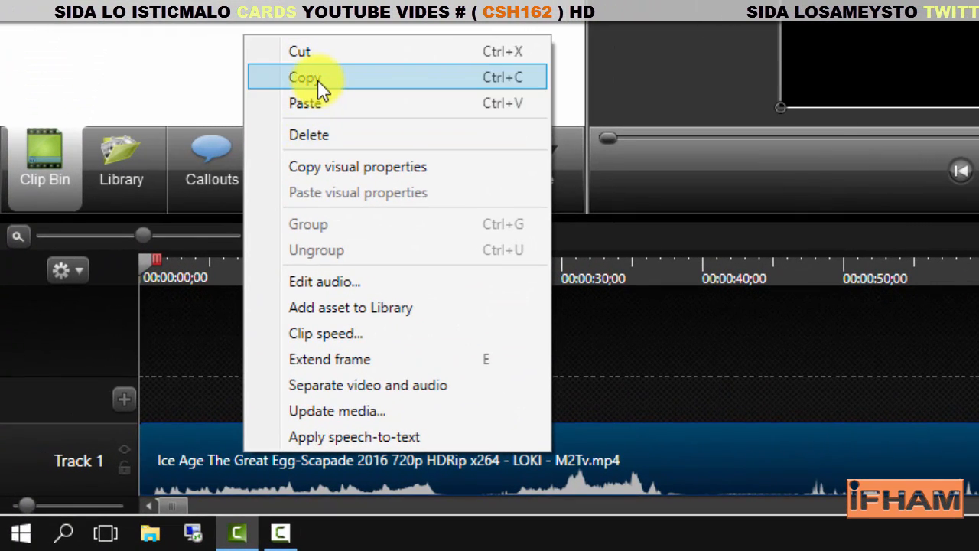
click(317, 79)
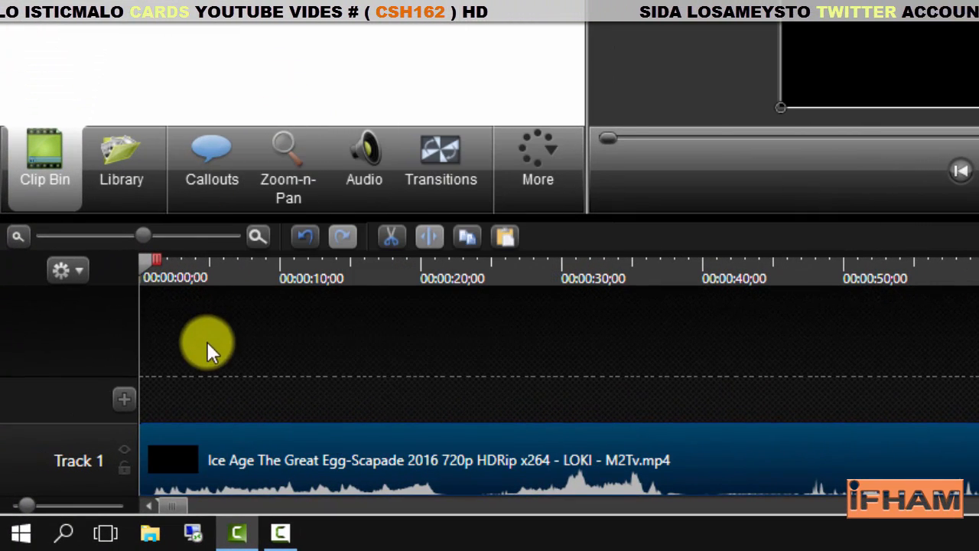
click(124, 404)
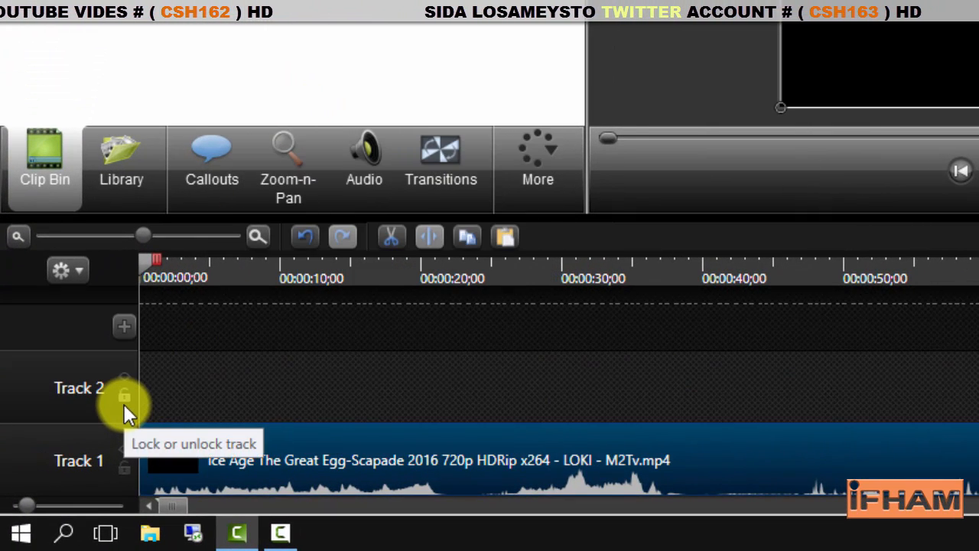
right_click(196, 386)
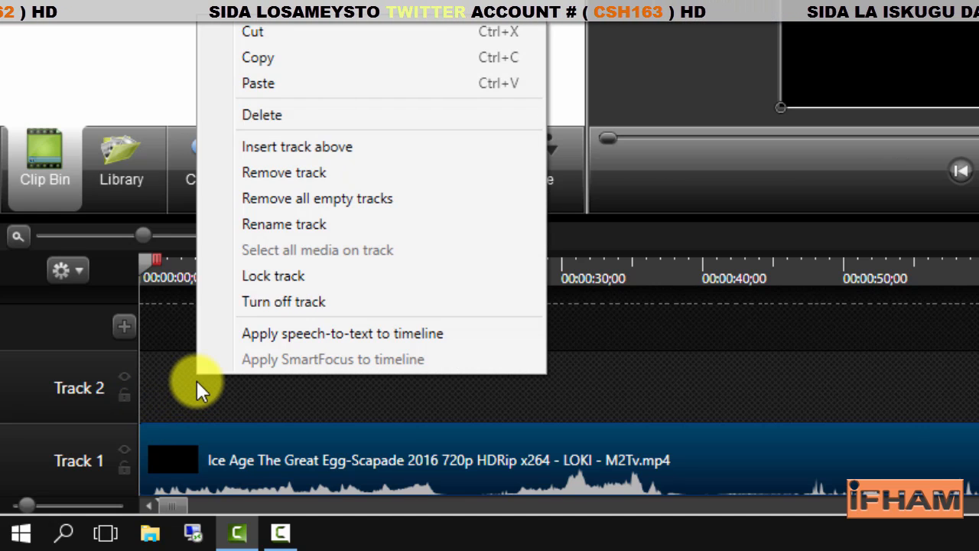
click(260, 83)
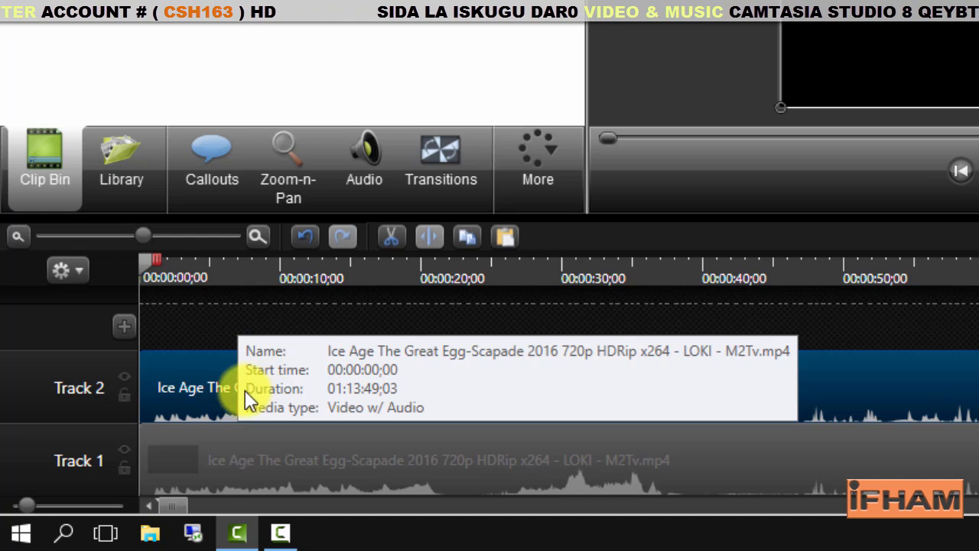
Silence the audio of the Track 1 clip and enlarge its picture past the edges of the preview canvas
click(210, 394)
click(239, 461)
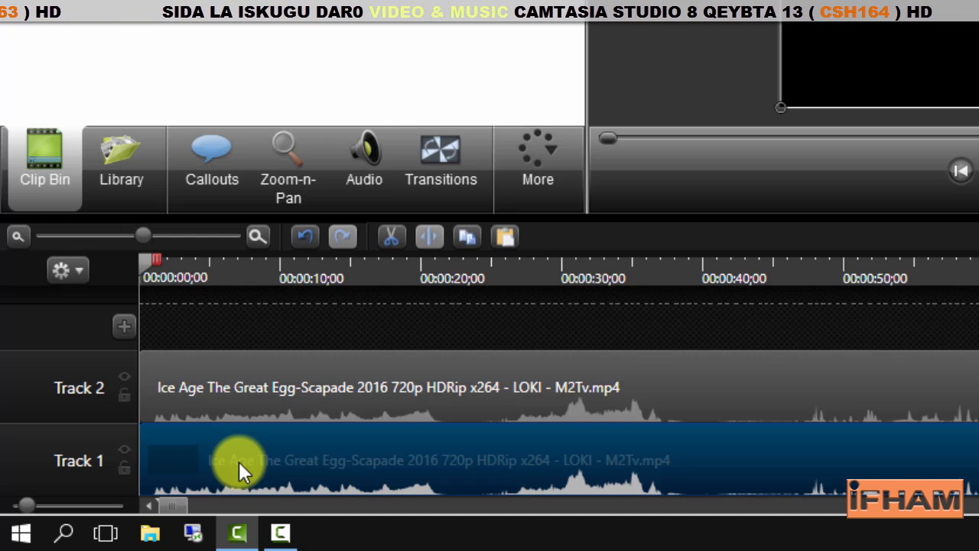
click(363, 170)
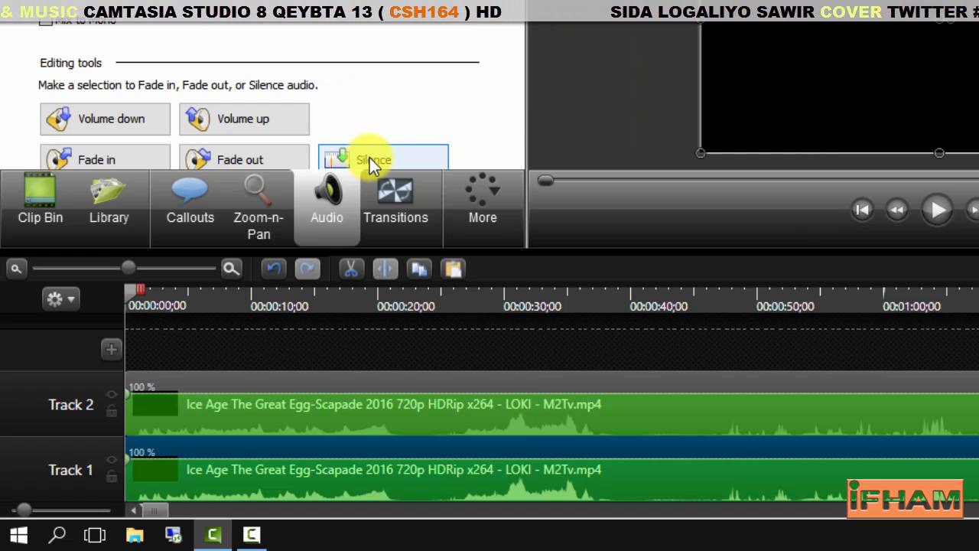
click(370, 162)
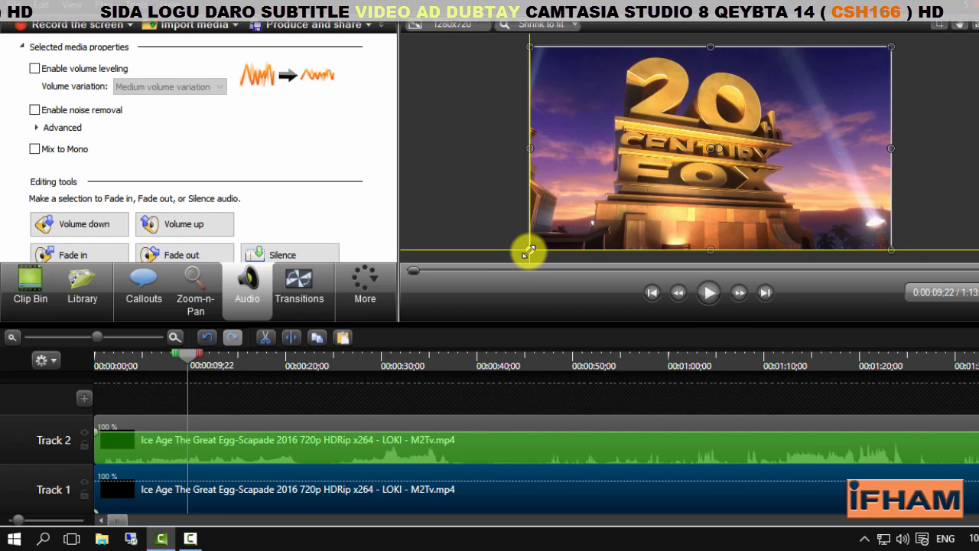
drag(528, 251, 486, 265)
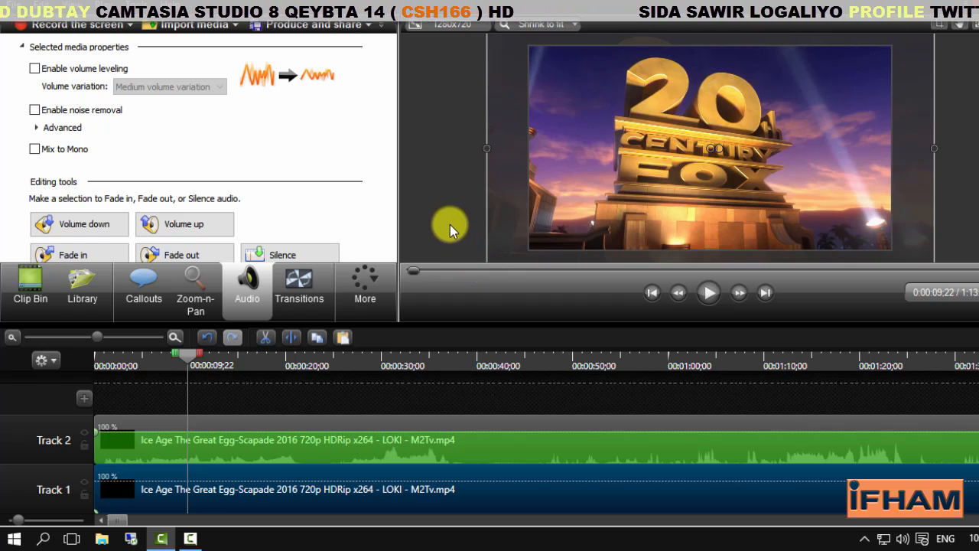
Set the clip speed of the Track 2 clip to 105% of the original
click(219, 453)
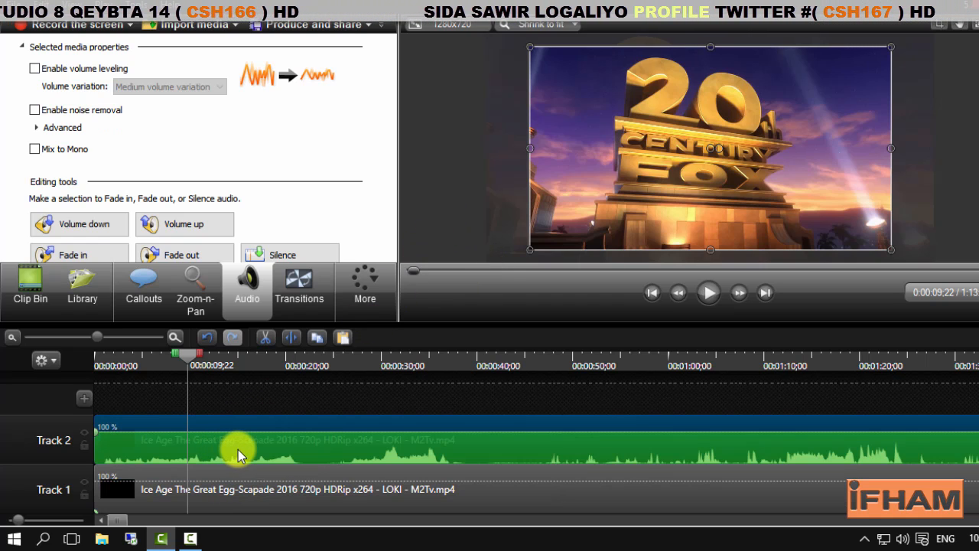
right_click(278, 447)
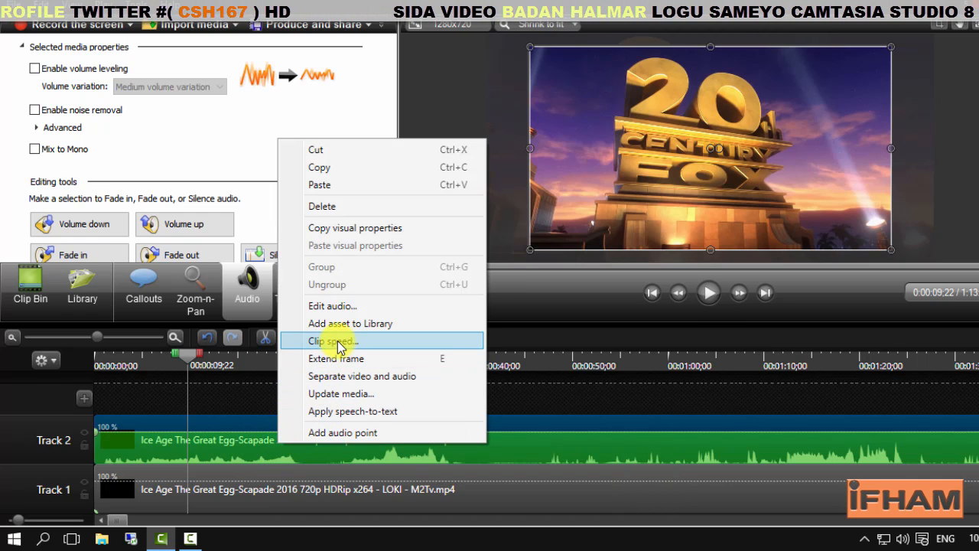
click(339, 344)
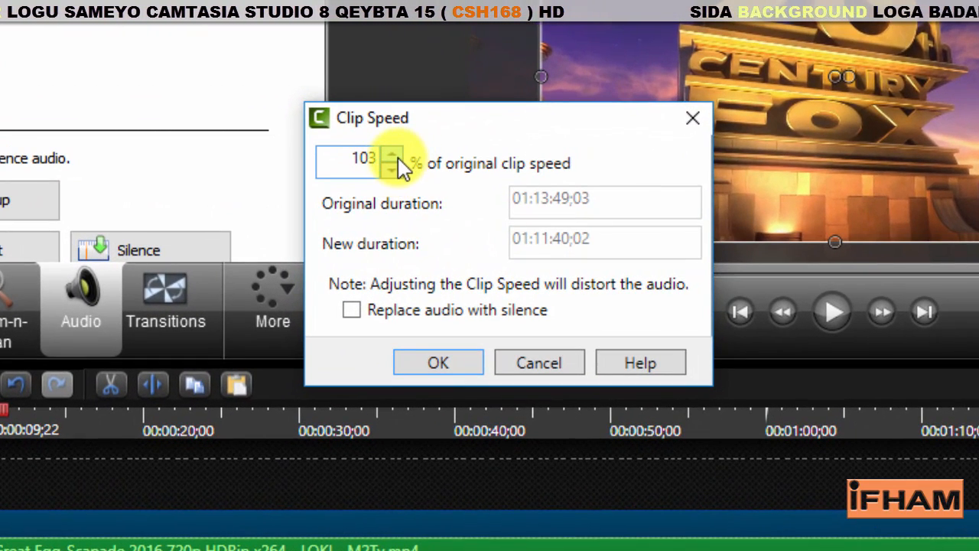
click(393, 156)
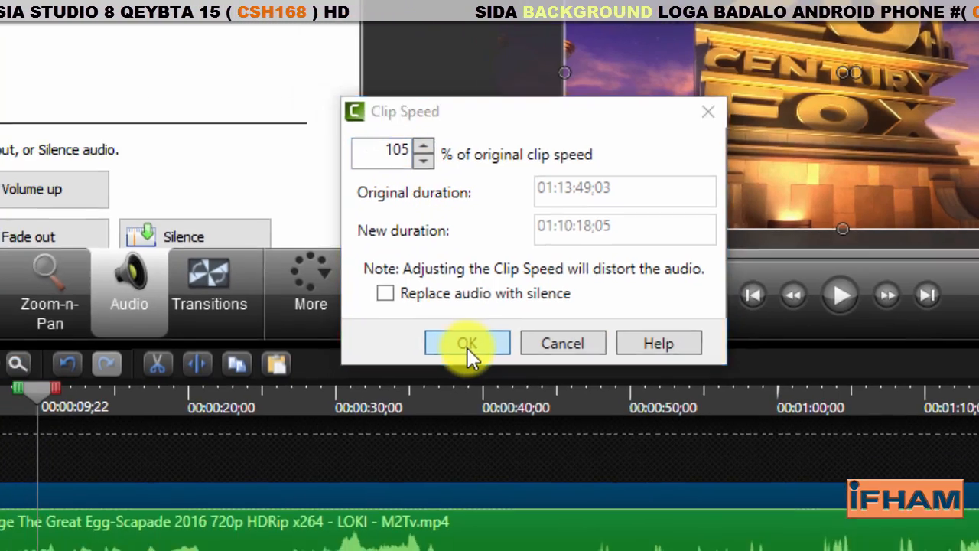
click(438, 367)
Set the clip speed of the Track 1 clip to 105% of the original
right_click(213, 539)
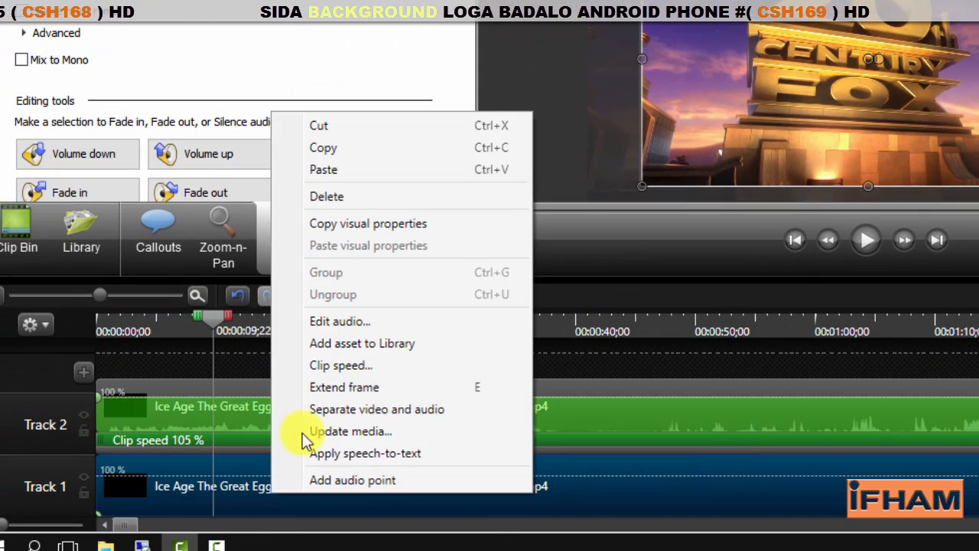
click(355, 372)
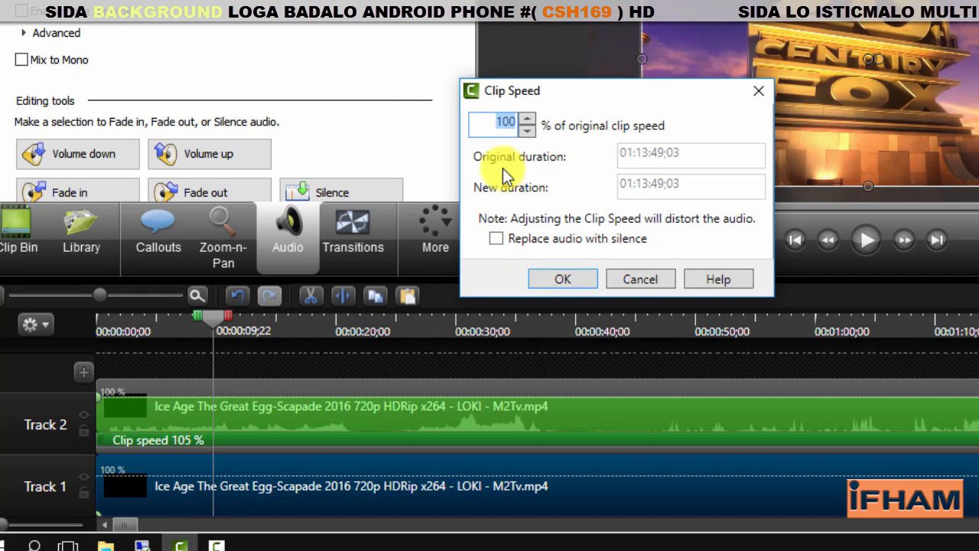
click(533, 119)
click(533, 119)
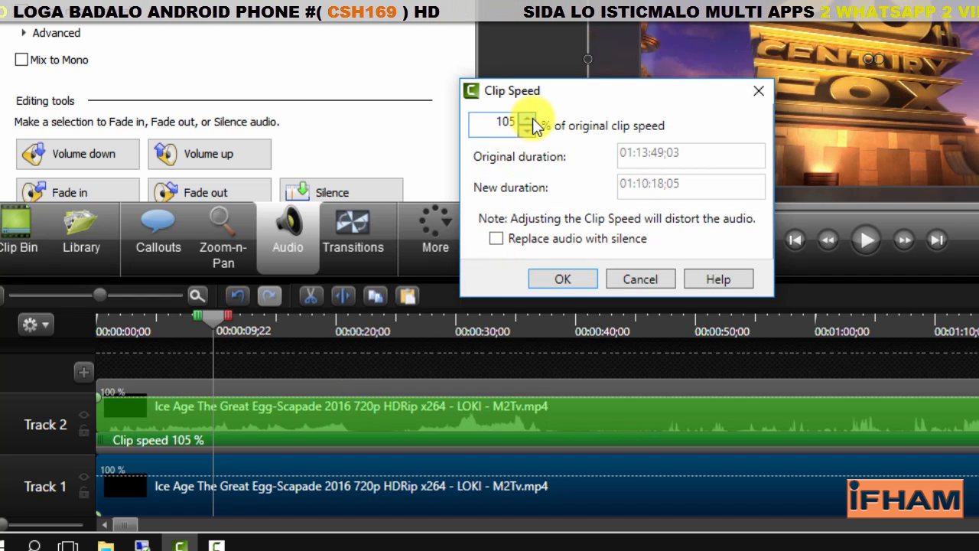
click(557, 279)
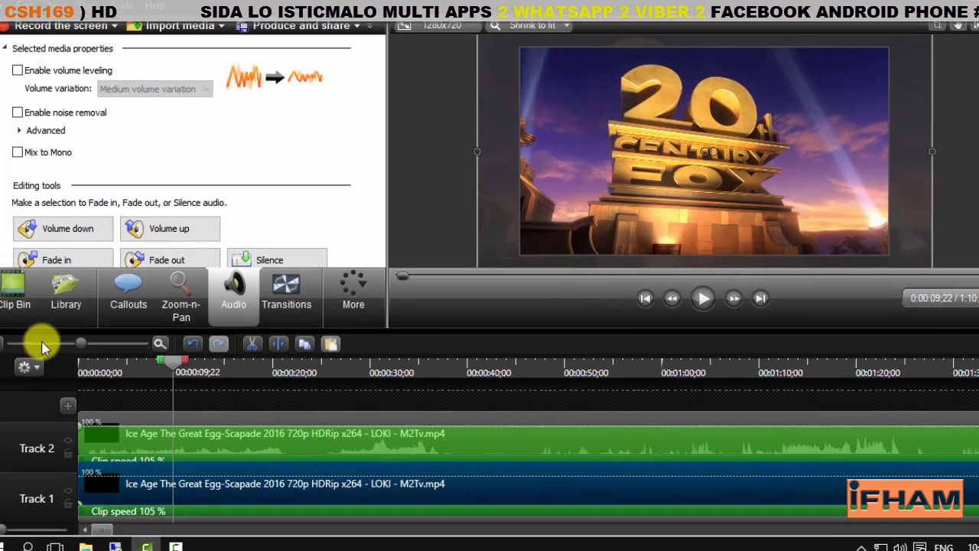
Move the Track 2 clip up to a new Track 3 and shrink its picture slightly inside the canvas edges
drag(78, 343, 26, 346)
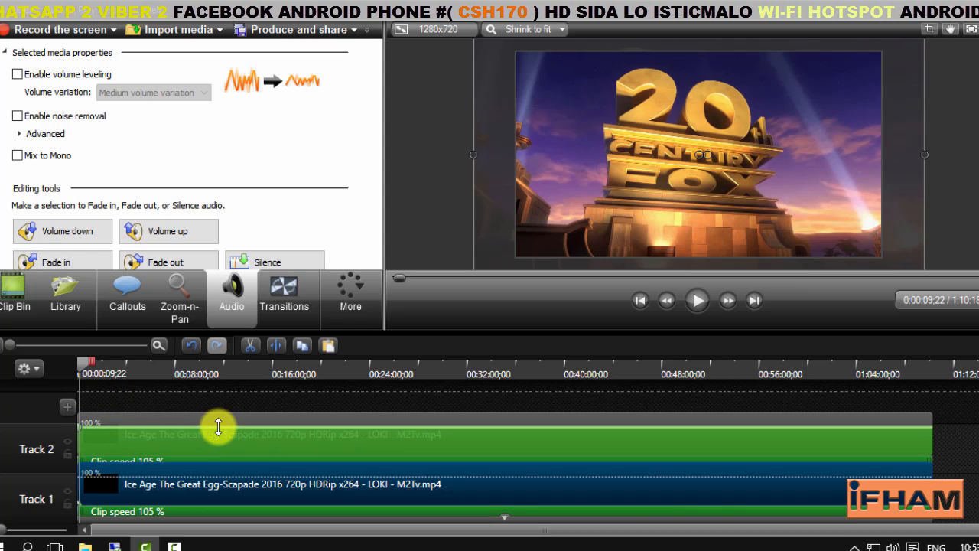
click(135, 442)
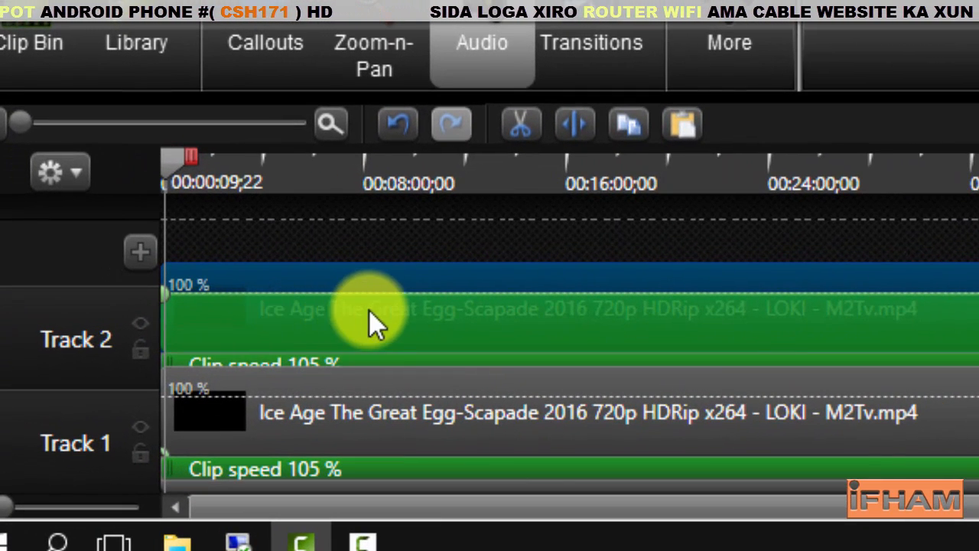
drag(400, 288, 403, 277)
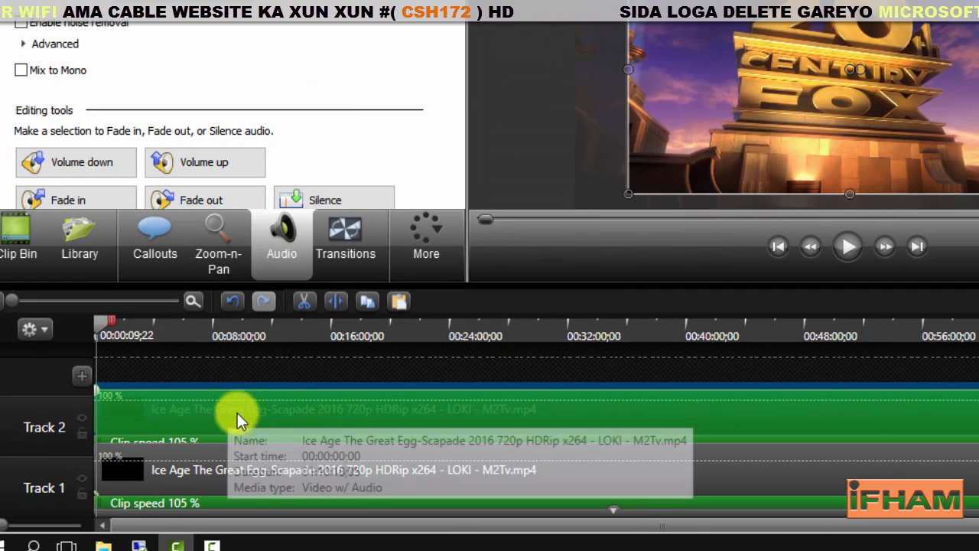
drag(237, 379, 238, 372)
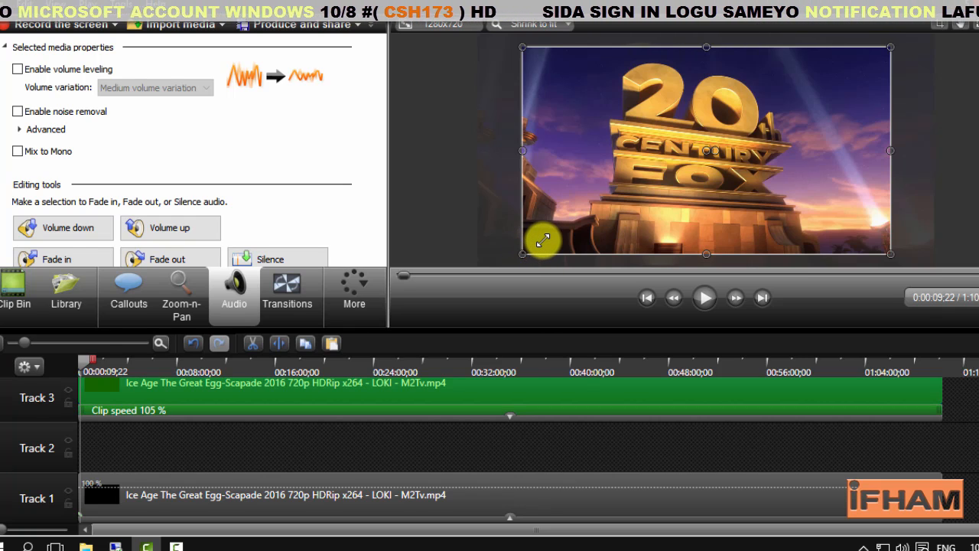
drag(523, 254, 543, 240)
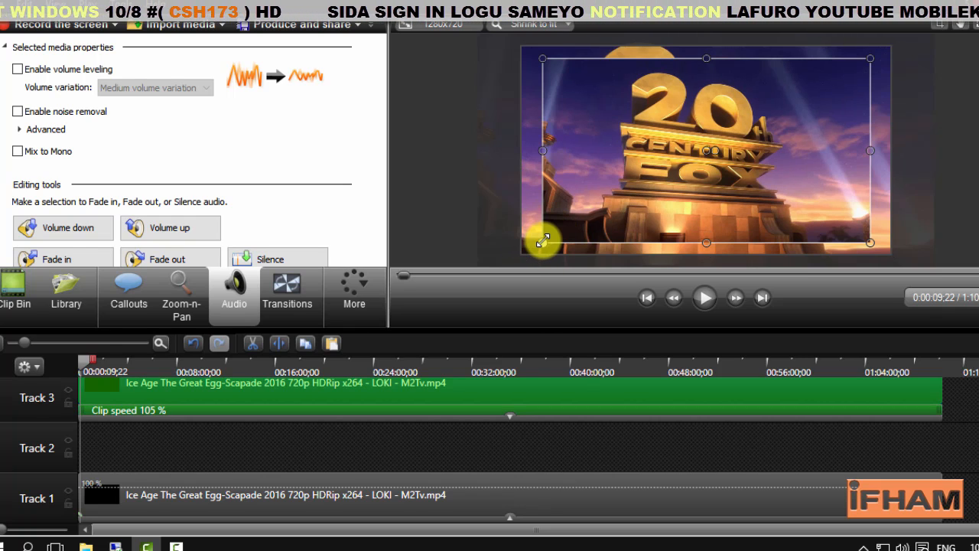
drag(543, 240, 539, 243)
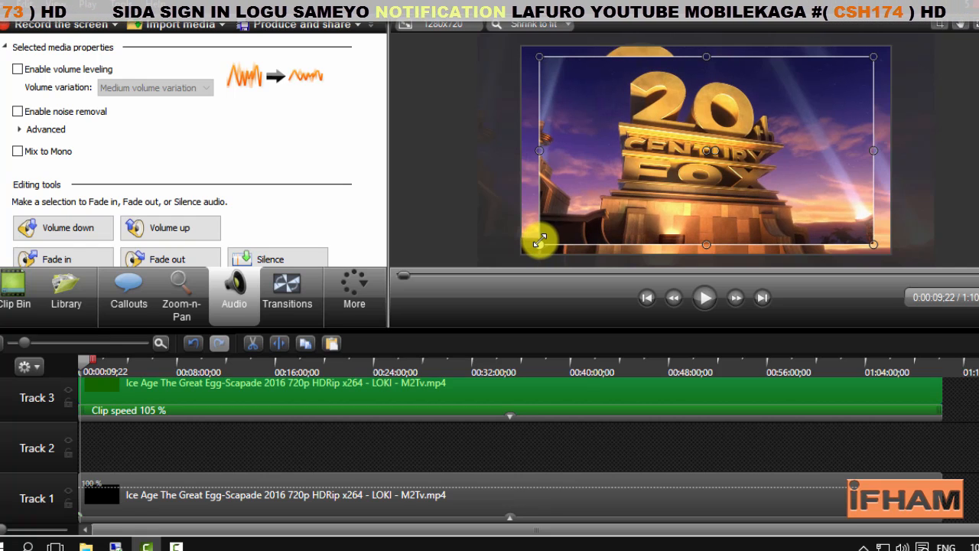
Add a blur callout from the special callout shapes at the playhead
click(163, 442)
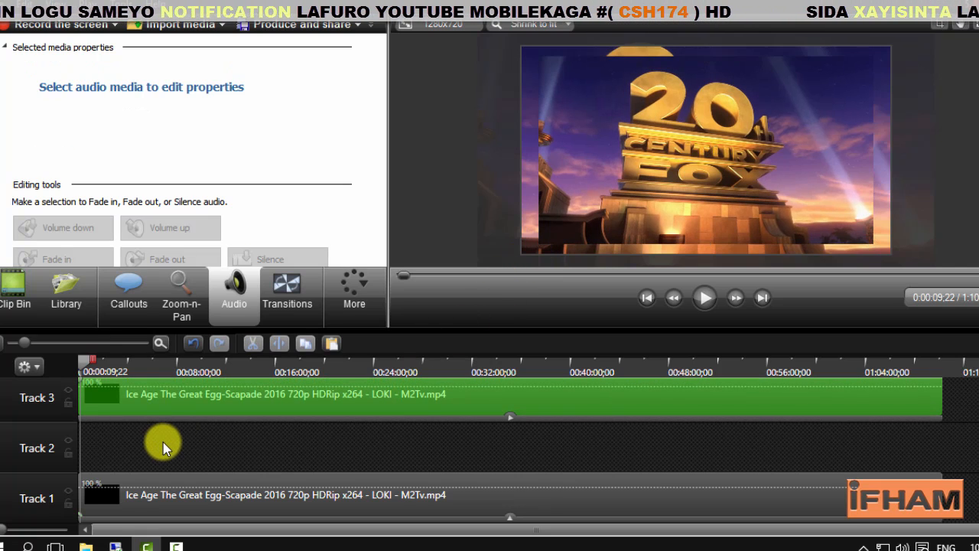
click(128, 293)
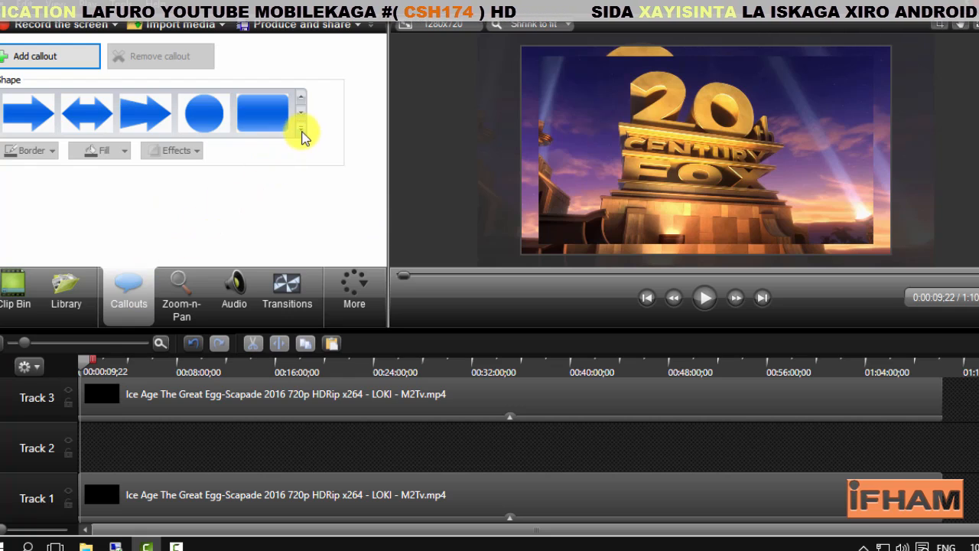
click(301, 132)
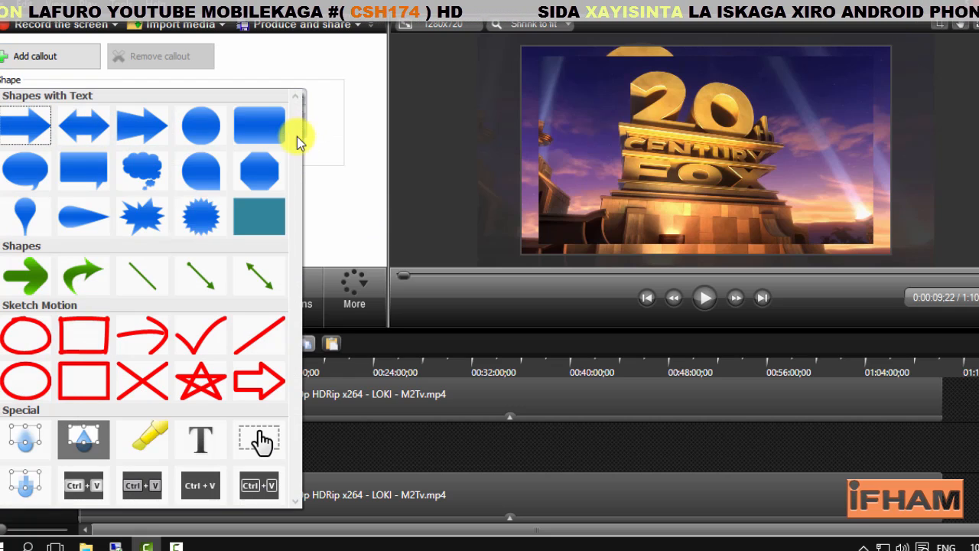
click(31, 444)
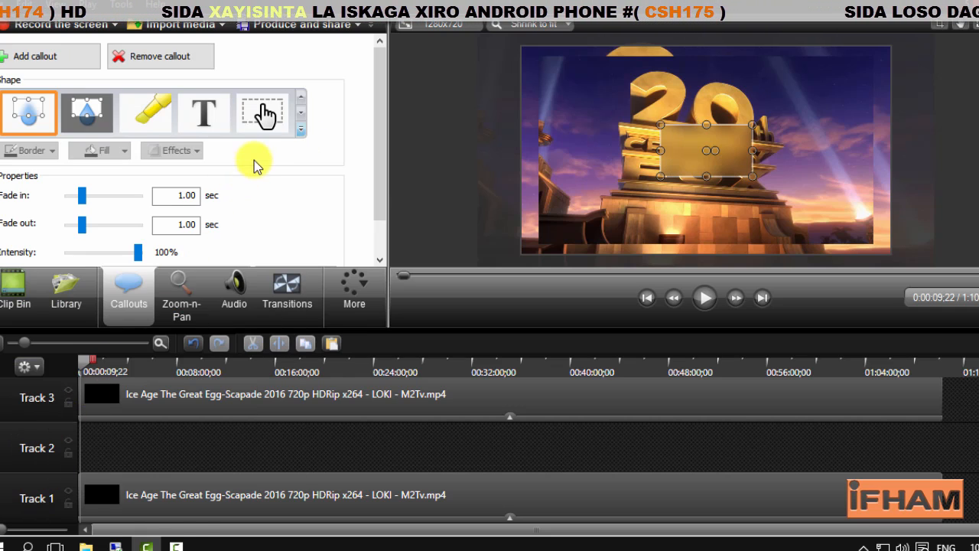
Extend the blur callout on Track 4 to about 00:24:00;00 and set its fade in and fade out to 0.00 sec
drag(978, 451, 978, 411)
drag(82, 406, 380, 400)
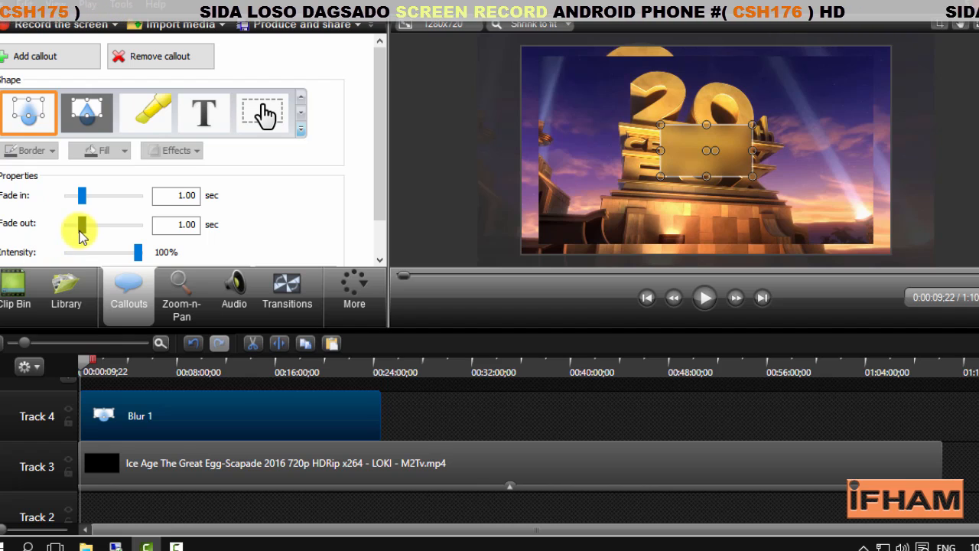
drag(82, 225, 67, 224)
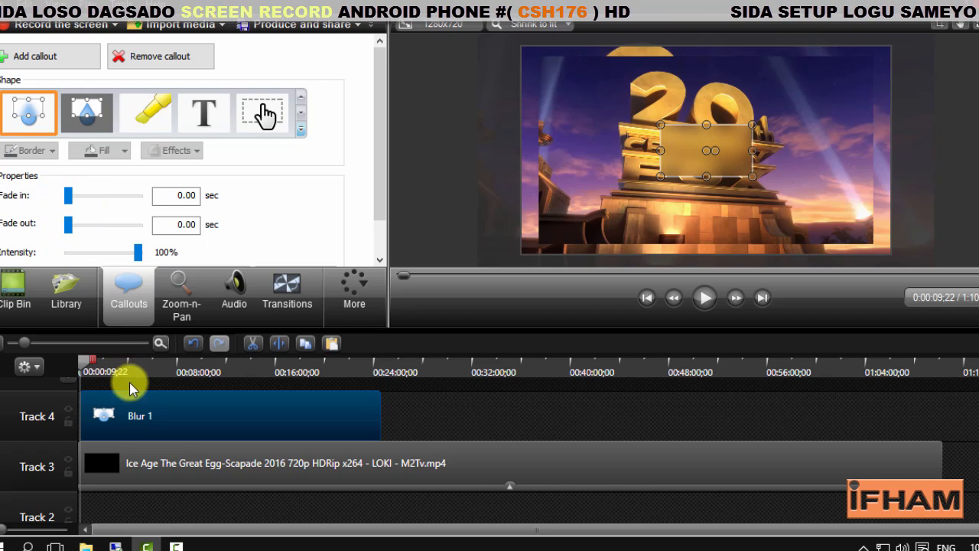
Move the blur callout to the empty Track 2 between the two clips and extend it to the end of the video clips
drag(130, 388, 124, 501)
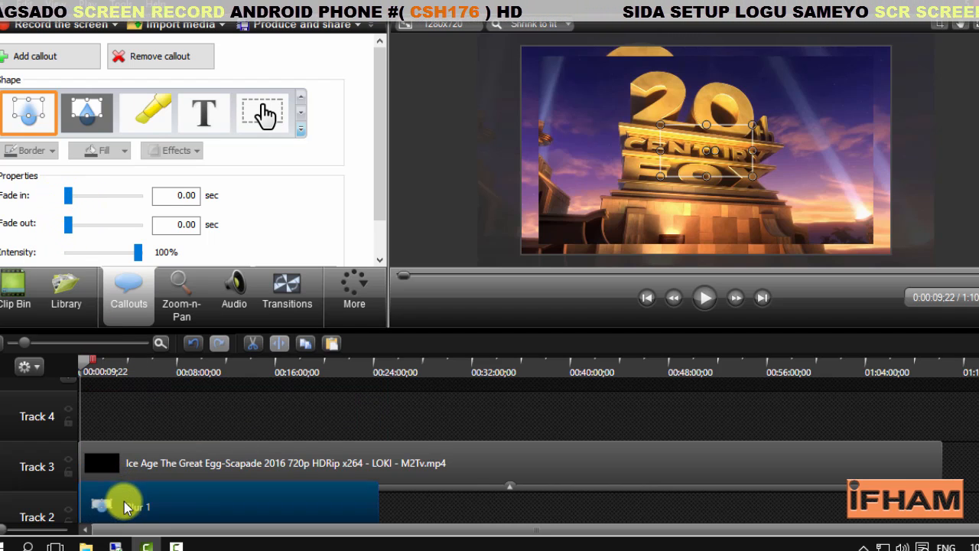
click(390, 510)
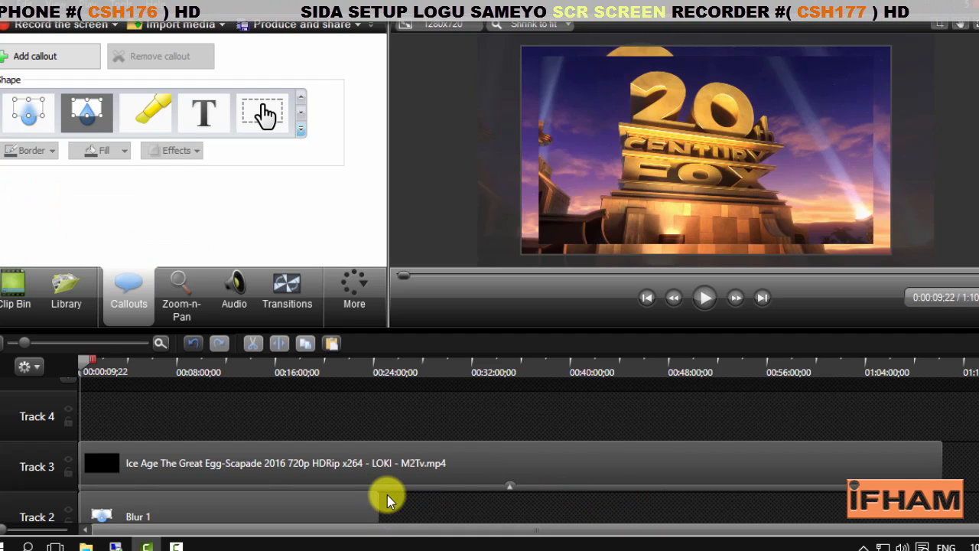
drag(377, 498, 948, 522)
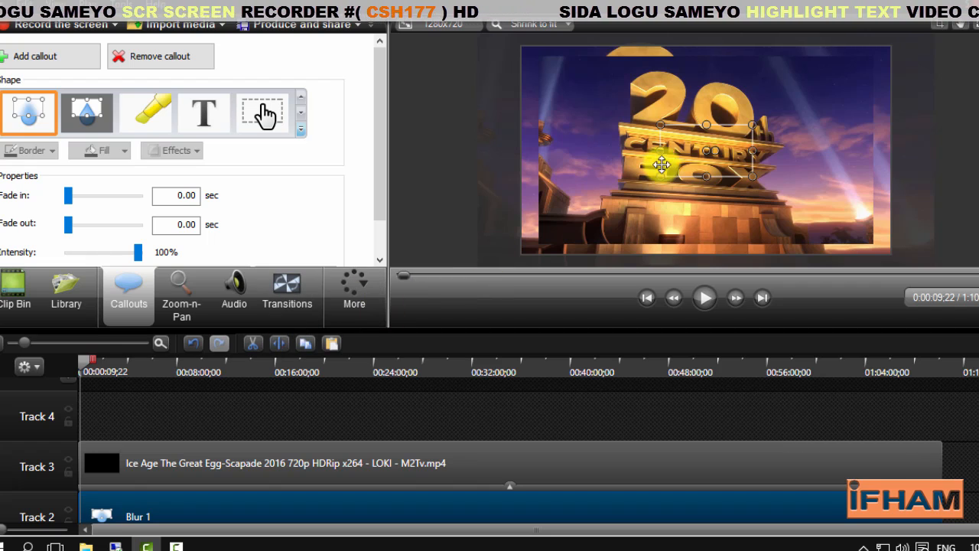
Enlarge the blur area in the preview until it extends past all edges of the canvas
drag(659, 180, 508, 269)
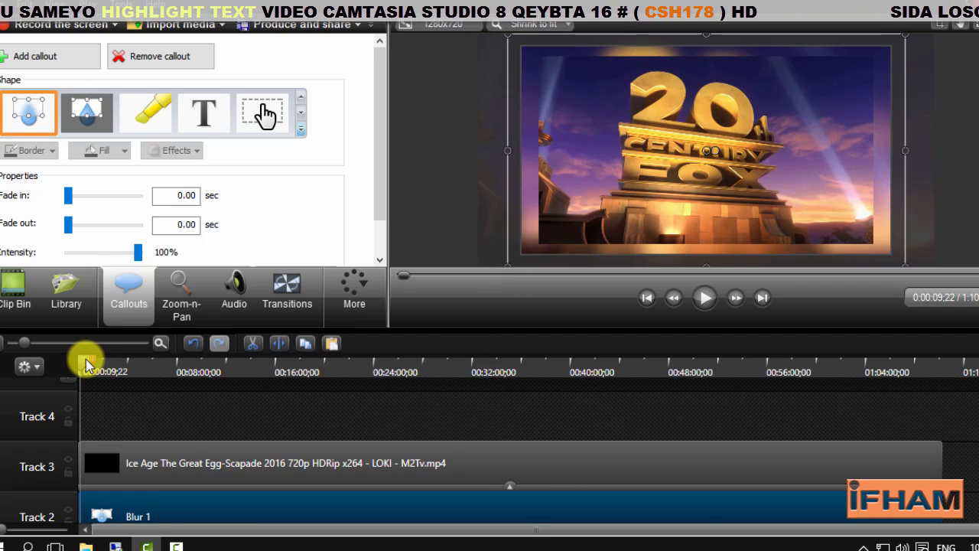
Preview the layered video at about 0:03:45;14 and open the Zoom-n-Pan settings
mouse_move(86, 365)
mouse_down()
mouse_move(145, 374)
mouse_move(124, 370)
mouse_up()
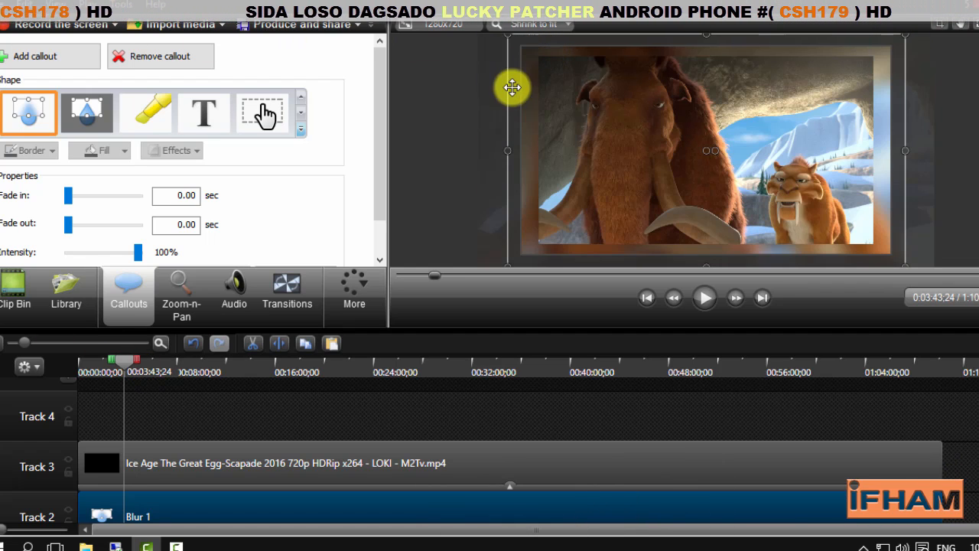
click(701, 299)
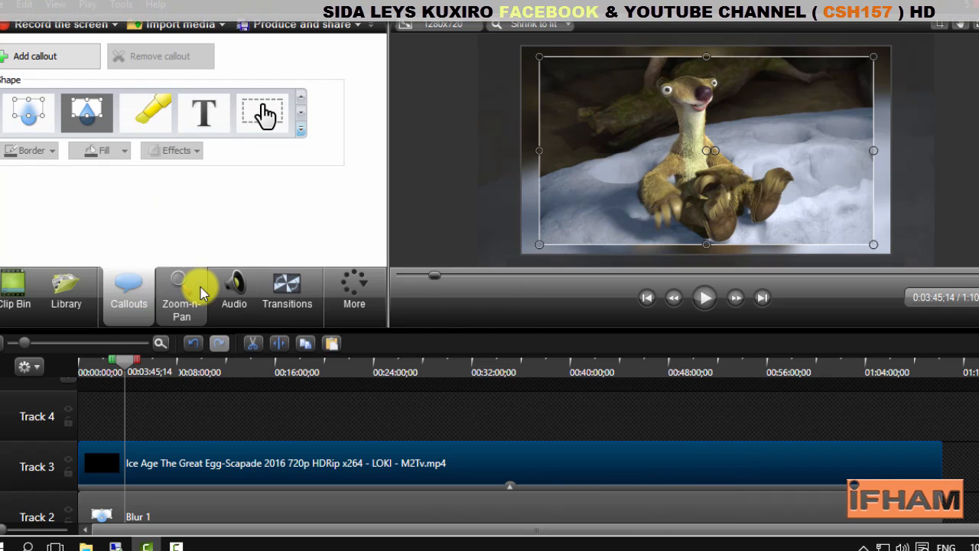
click(176, 284)
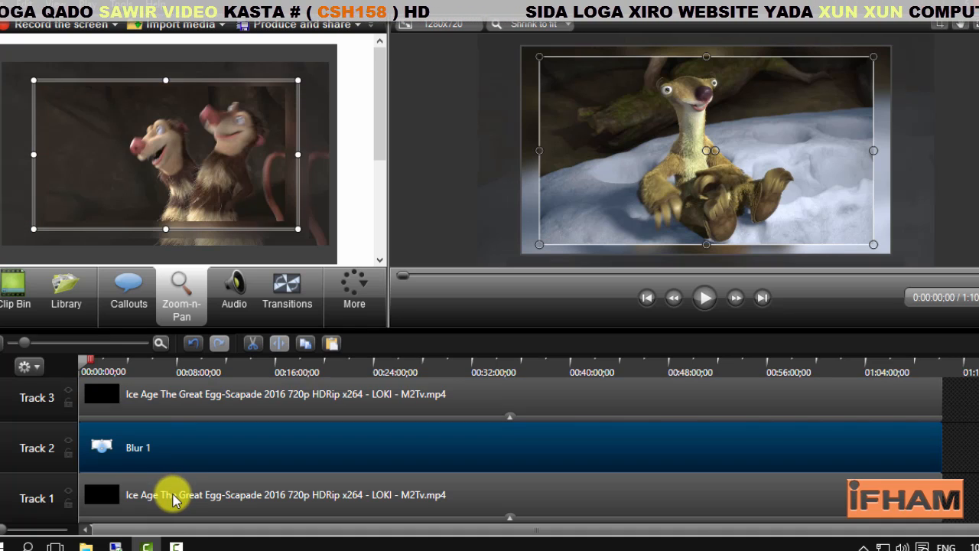
Select all clips on the timeline and set up production with the MP4 only (up to 720p) preset
click(168, 494)
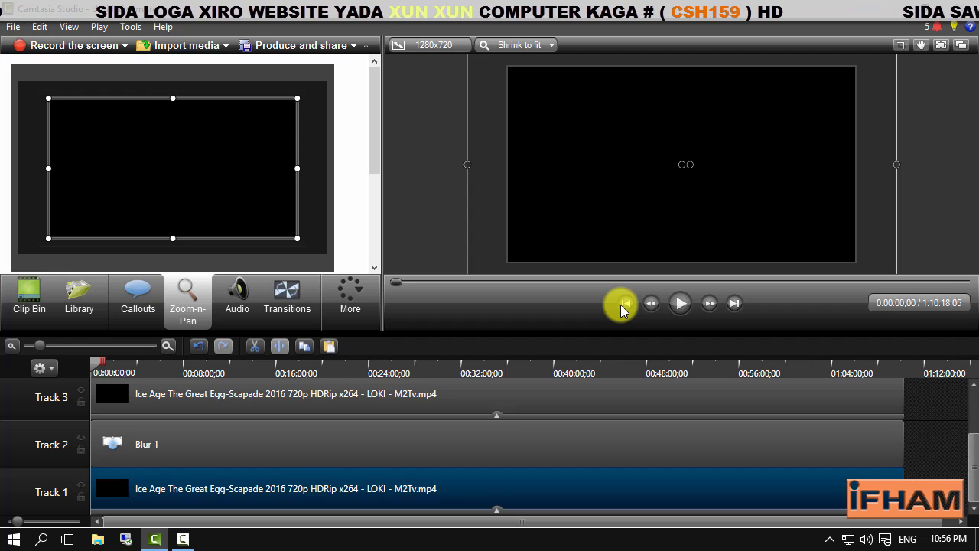
key(ctrl+a)
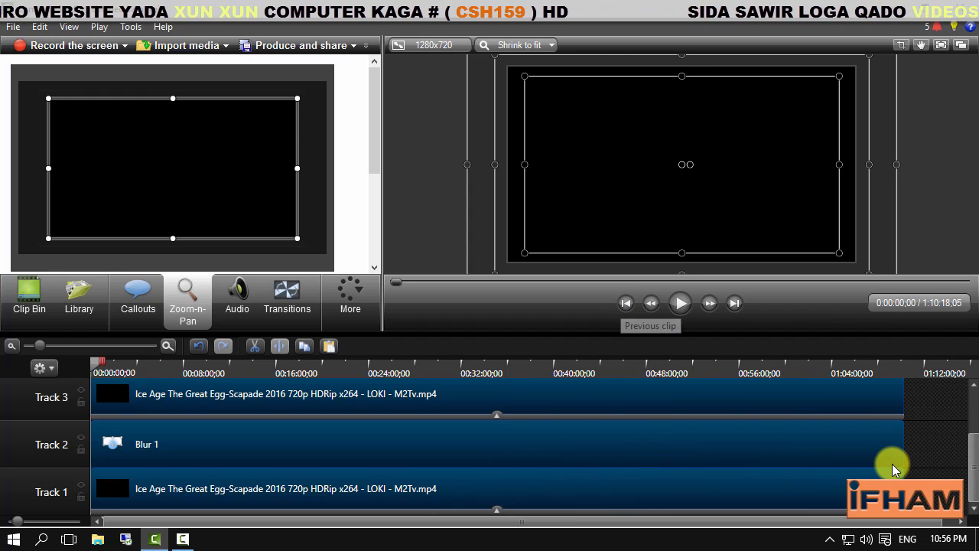
click(285, 50)
click(446, 135)
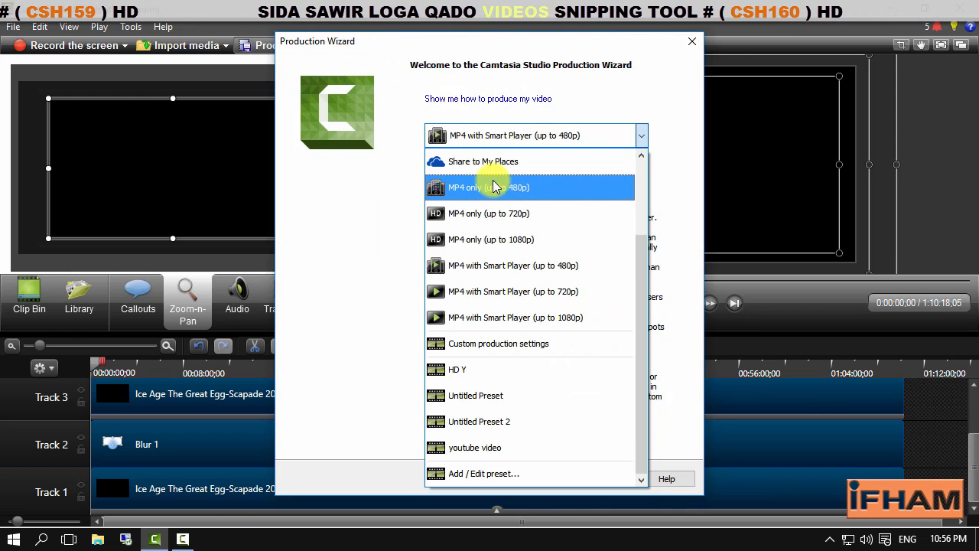
click(501, 213)
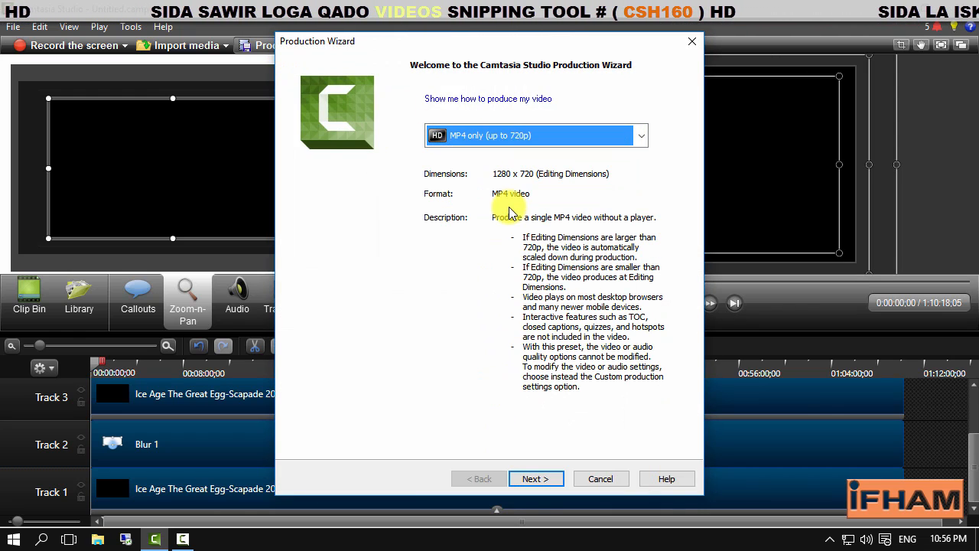
click(540, 479)
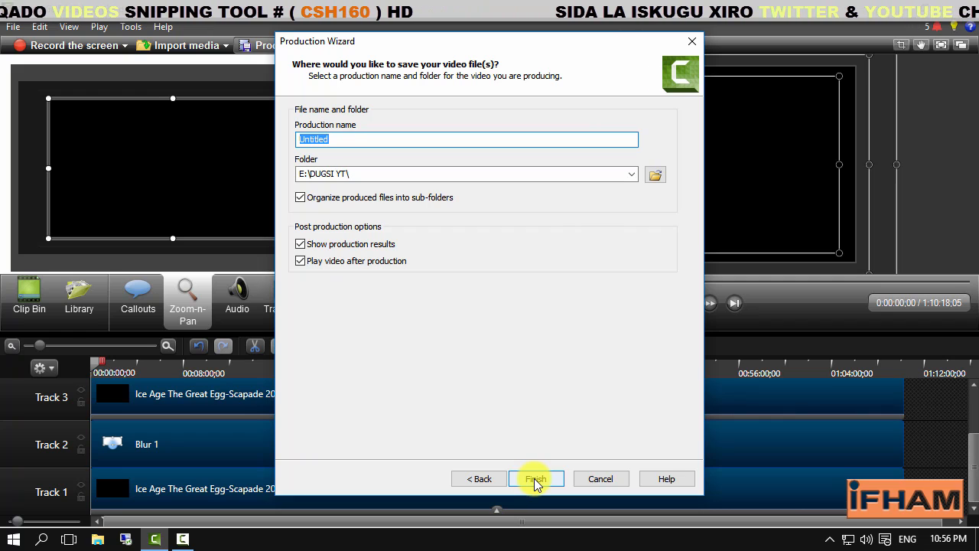
Name the production werr in the E:\DUGSI YT\ folder, start rendering the video, and minimize the rendering progress window
text(werr)
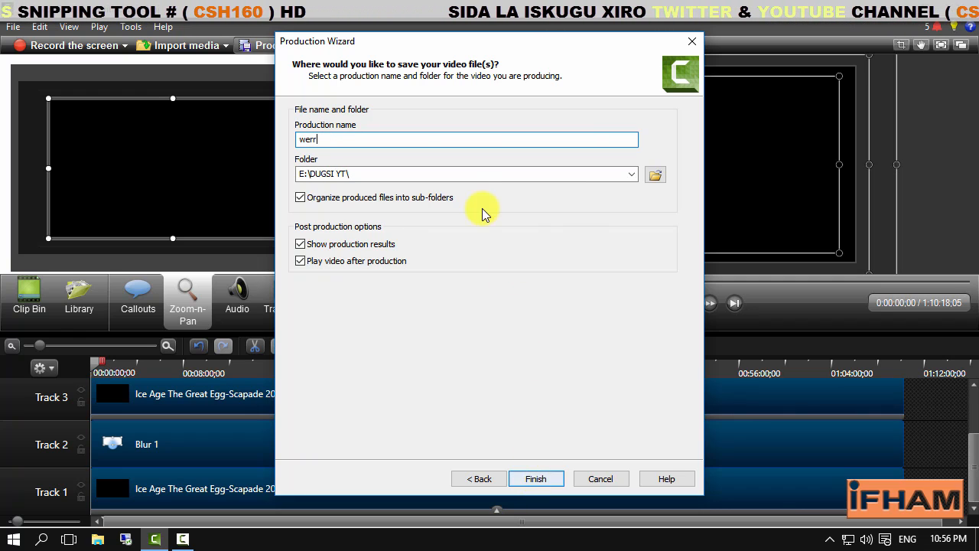
click(375, 173)
click(655, 174)
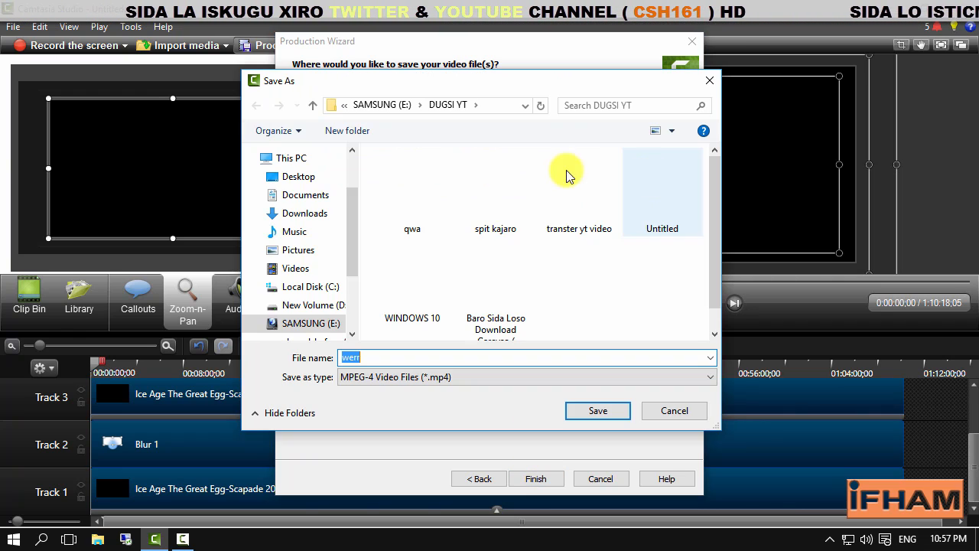
click(654, 408)
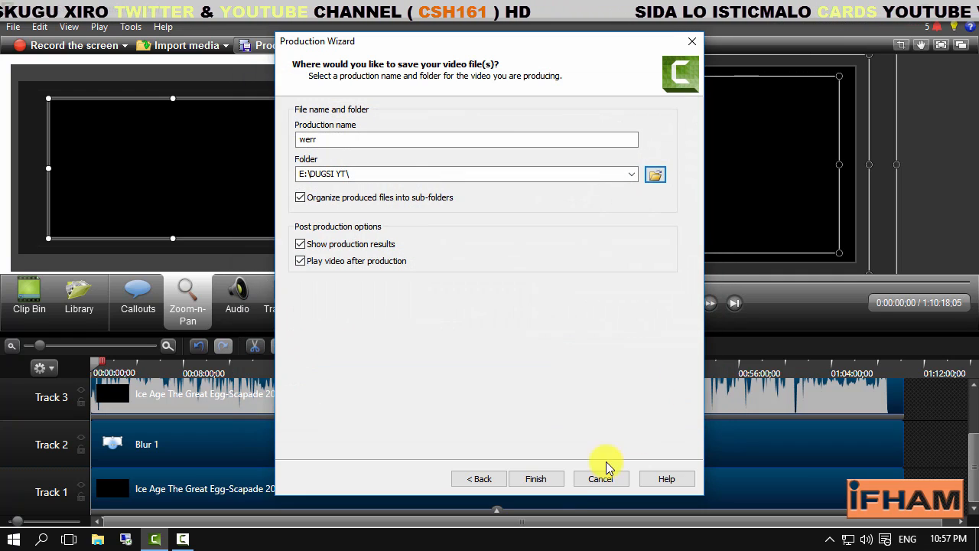
click(539, 479)
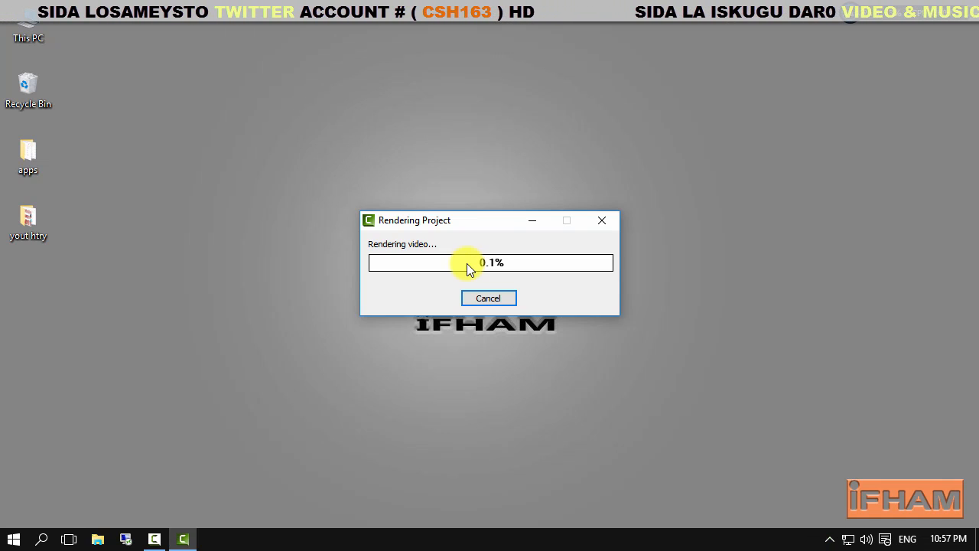
click(533, 224)
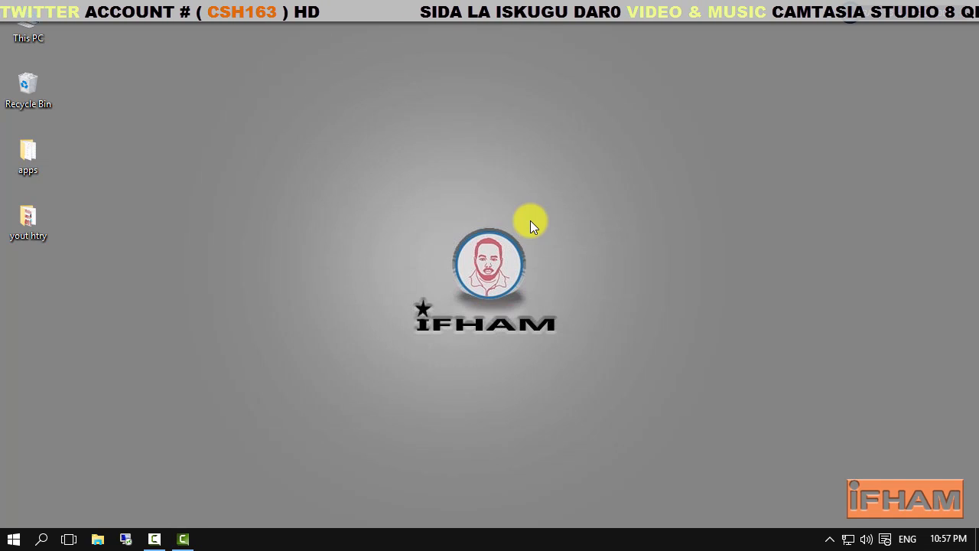